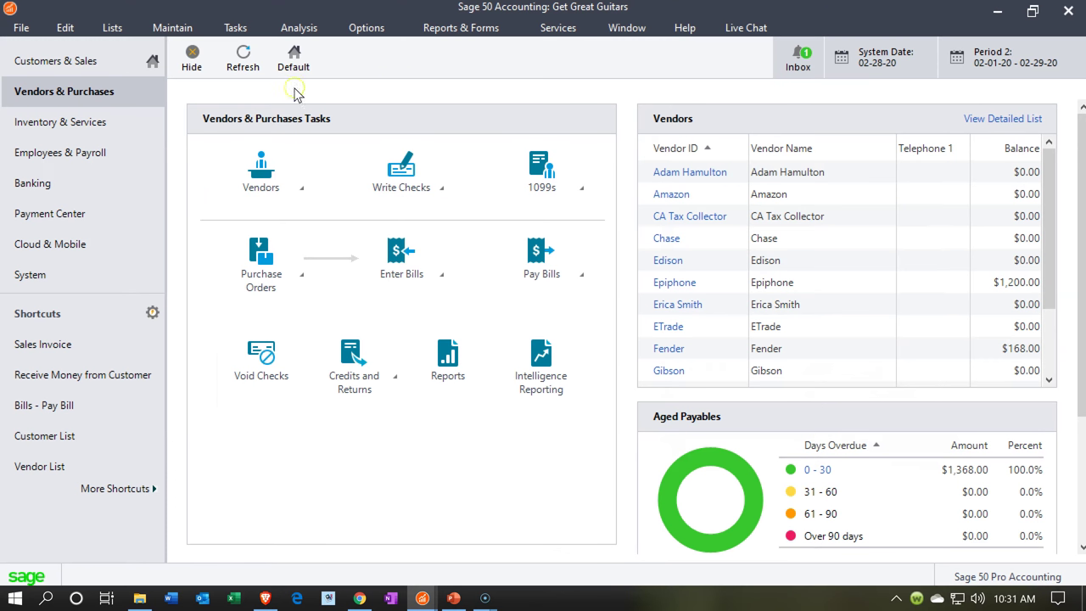
pyautogui.click(142, 113)
pyautogui.click(247, 283)
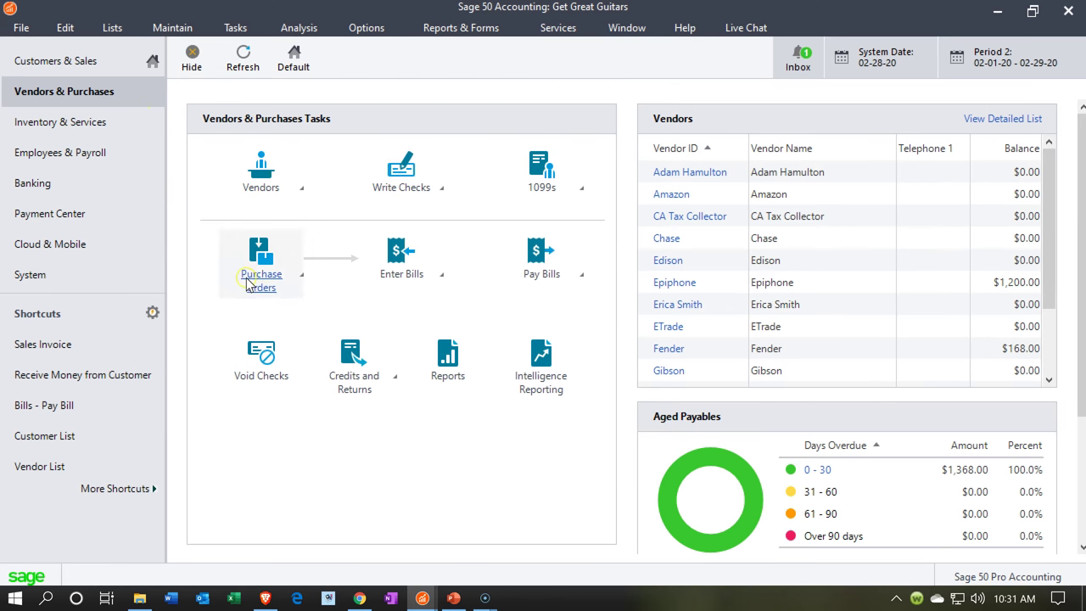
pyautogui.click(416, 316)
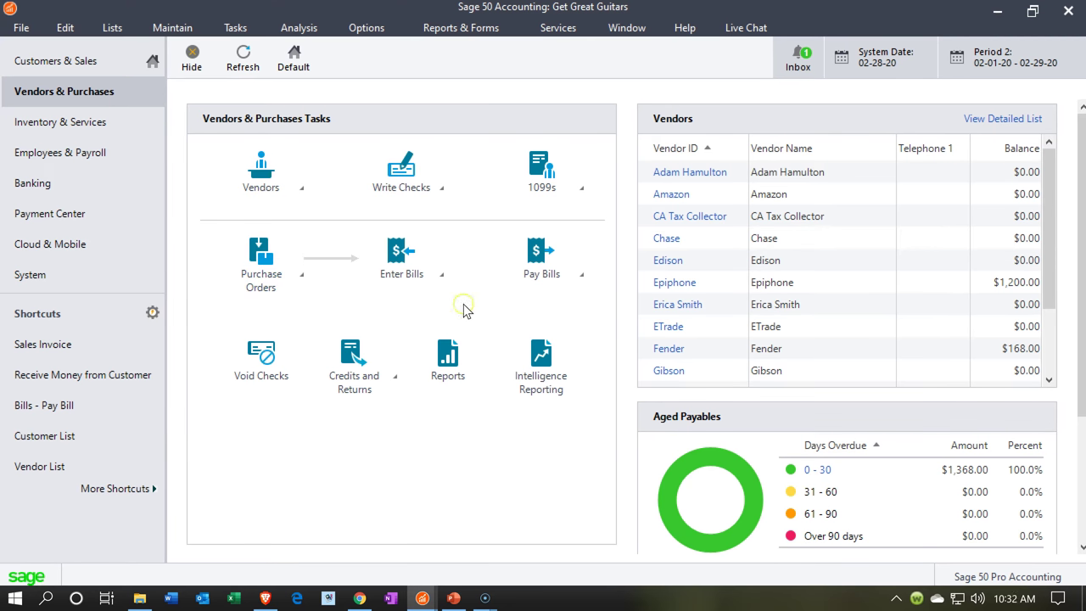
pyautogui.click(501, 307)
# - View a blank new vendor bill form and close it without entering anything
pyautogui.click(441, 277)
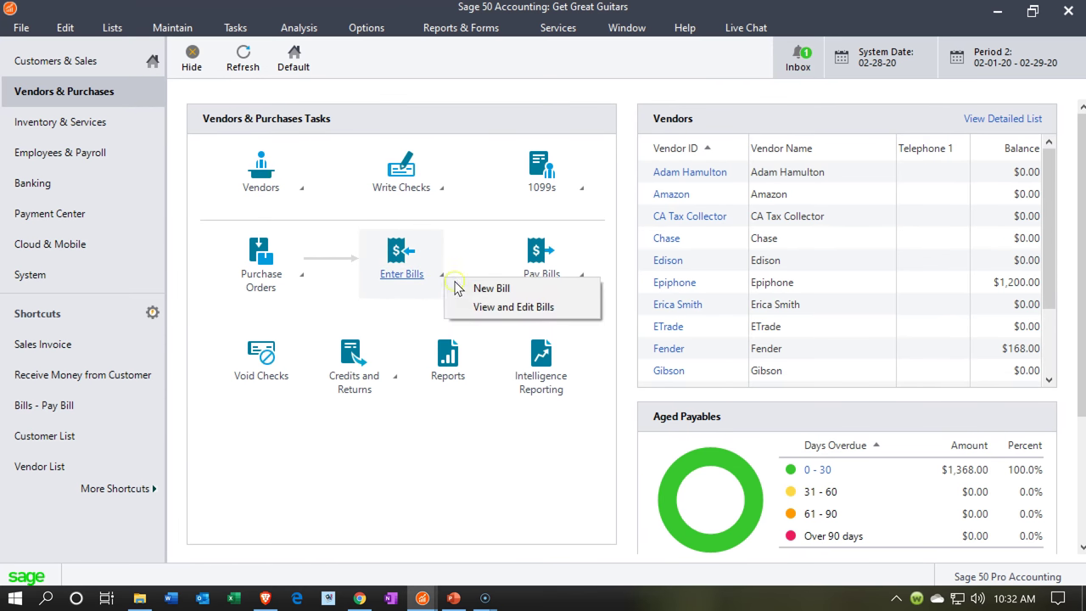
pyautogui.click(472, 289)
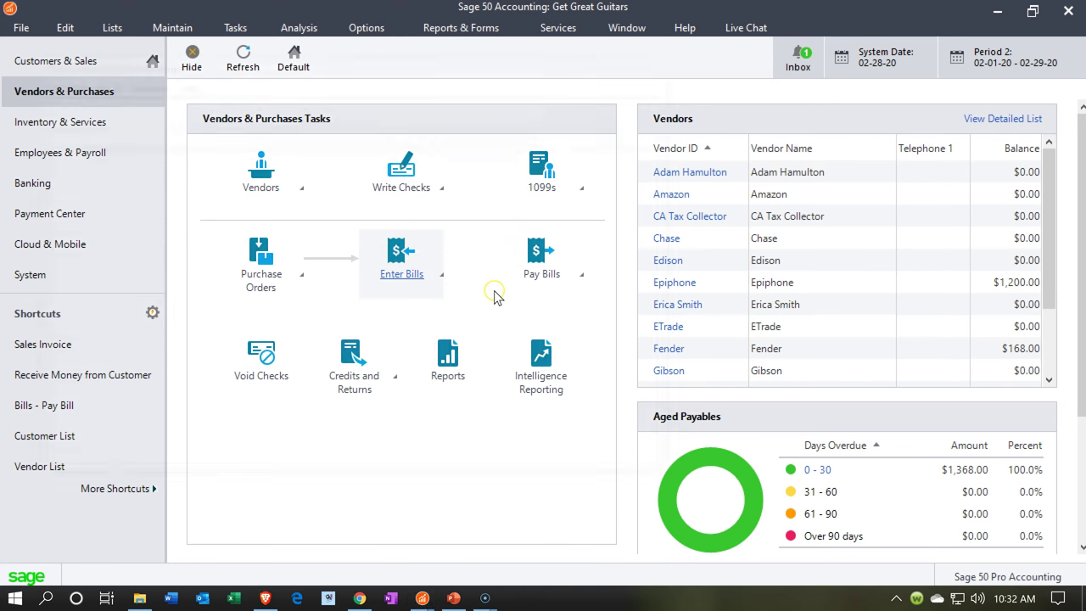
pyautogui.click(670, 65)
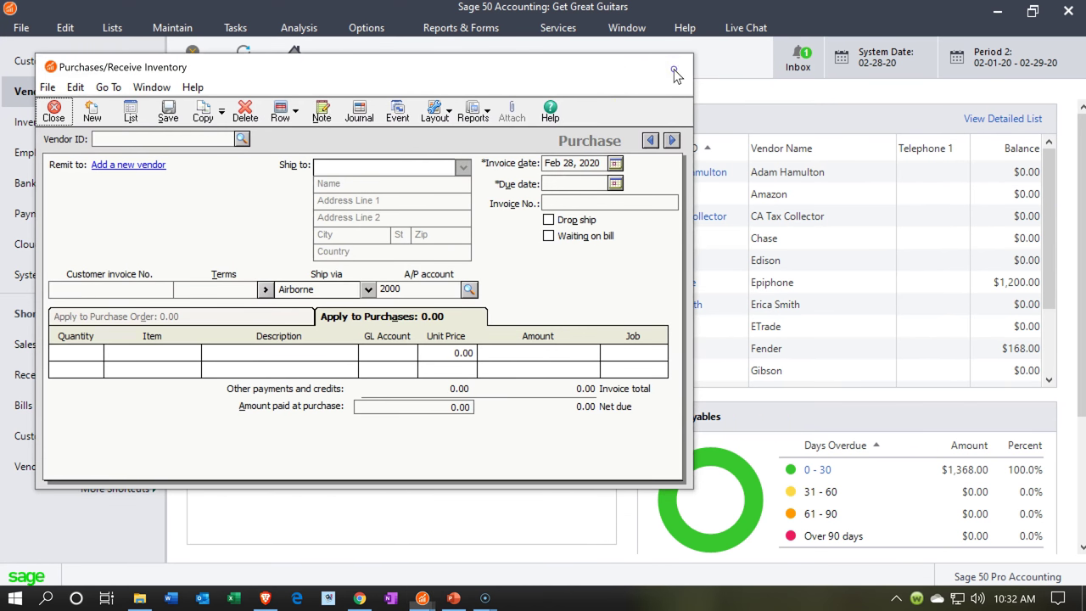
# - View the list of existing vendor bills in a maximized window and close the list
pyautogui.click(440, 274)
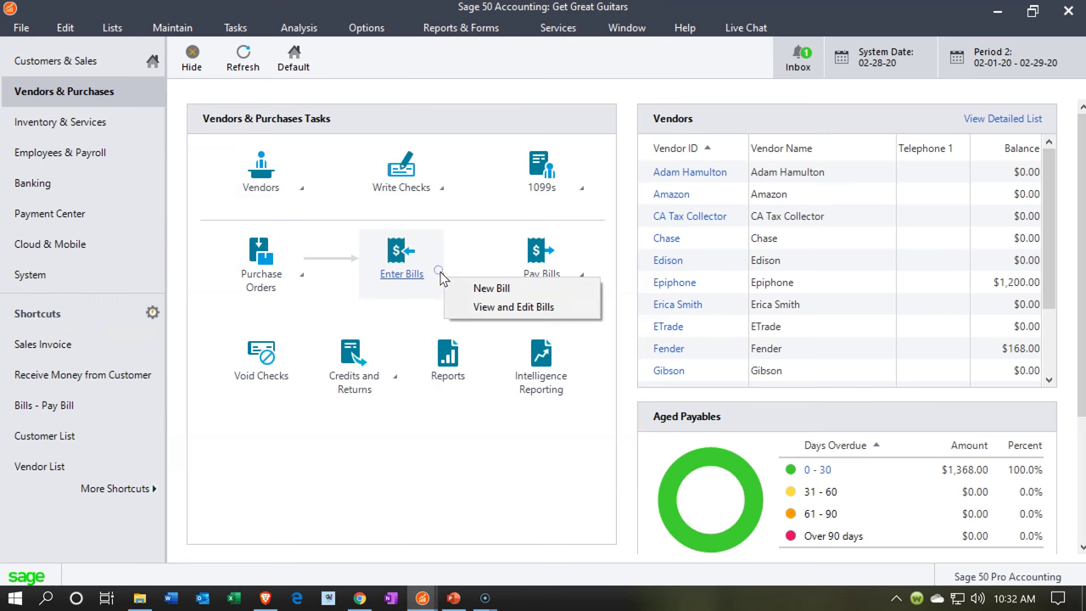
pyautogui.click(461, 314)
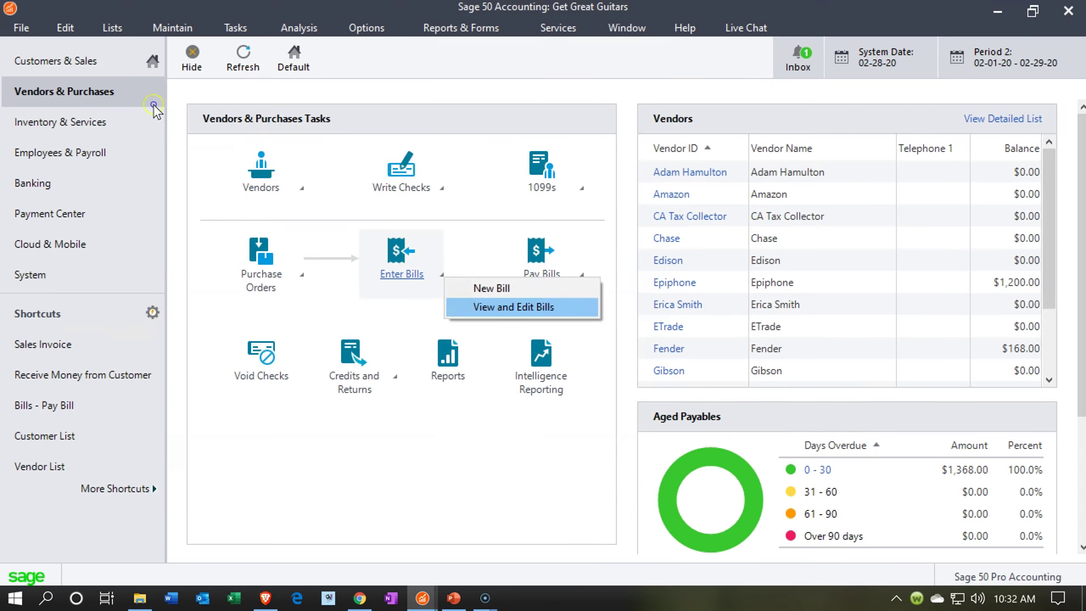
pyautogui.click(461, 313)
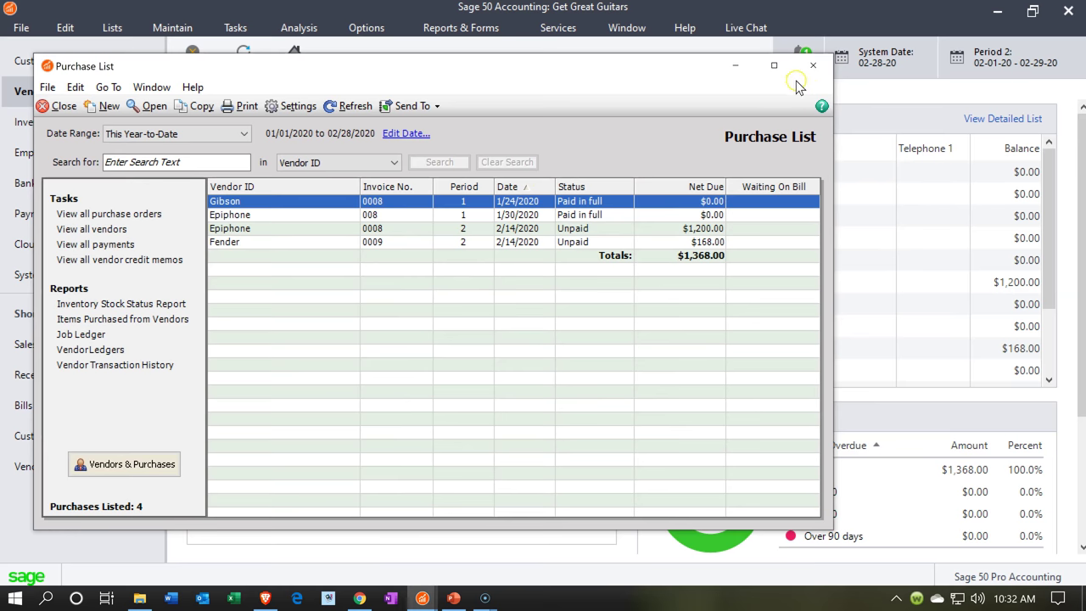
pyautogui.click(775, 66)
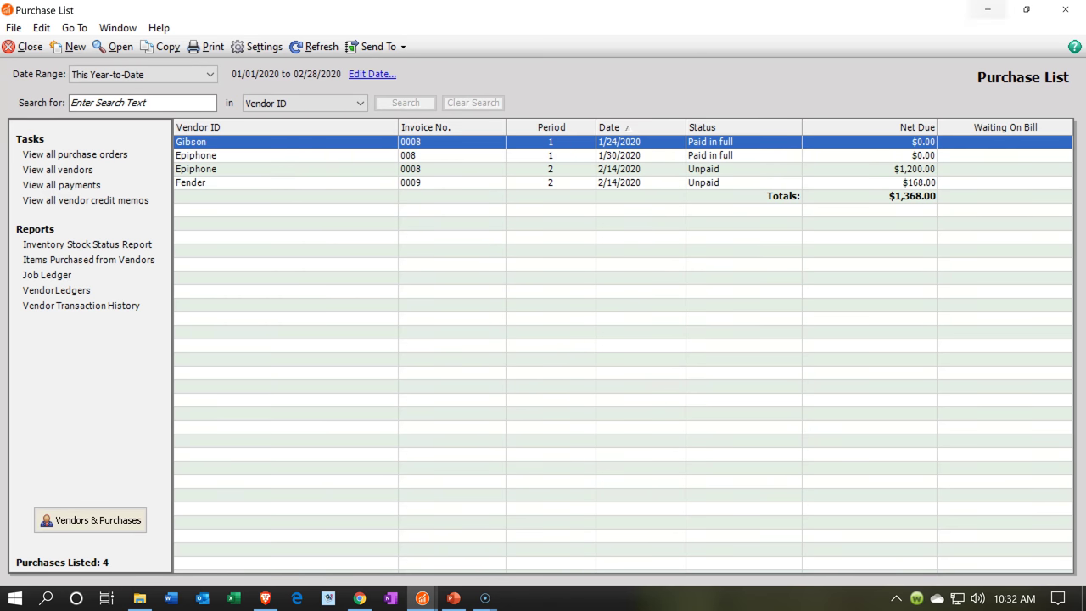
pyautogui.click(1060, 19)
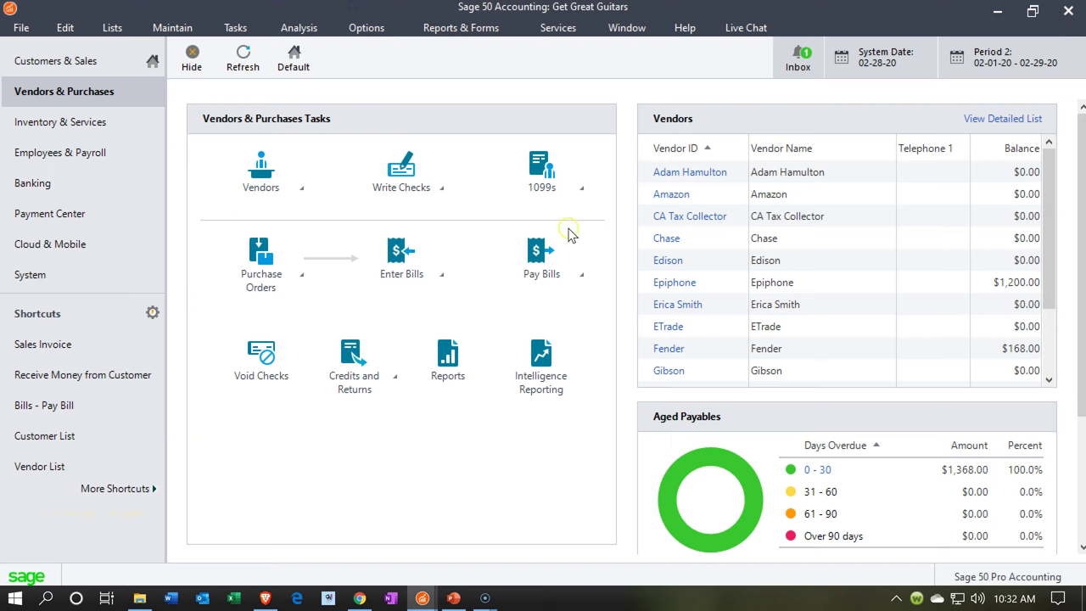
# - Open a new bill payment form in a maximized window and choose Fender as the vendor
pyautogui.click(576, 288)
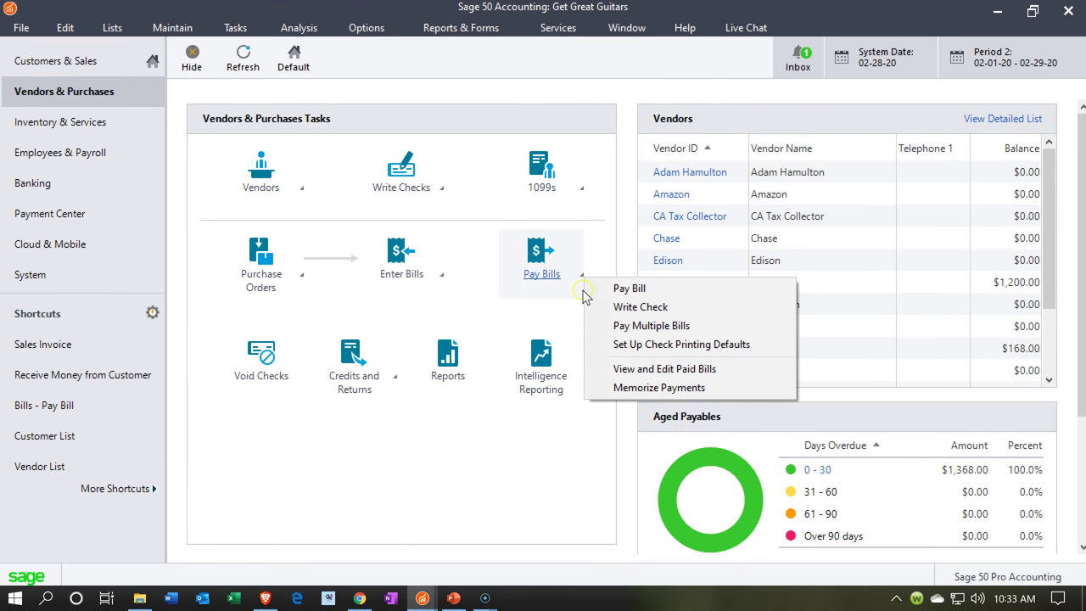
pyautogui.click(593, 294)
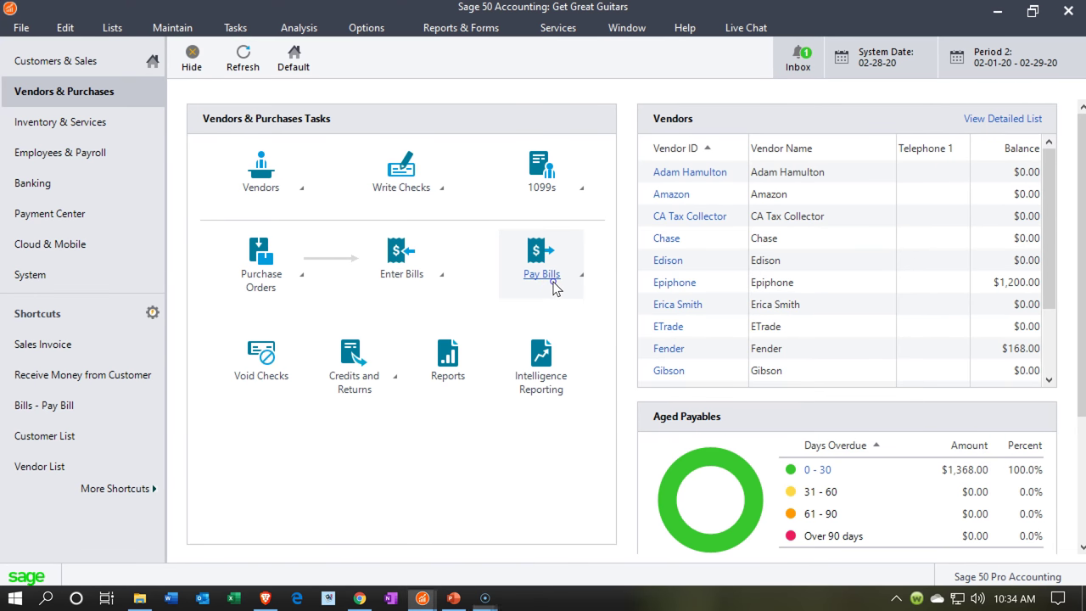
pyautogui.moveTo(553, 288)
pyautogui.click(599, 287)
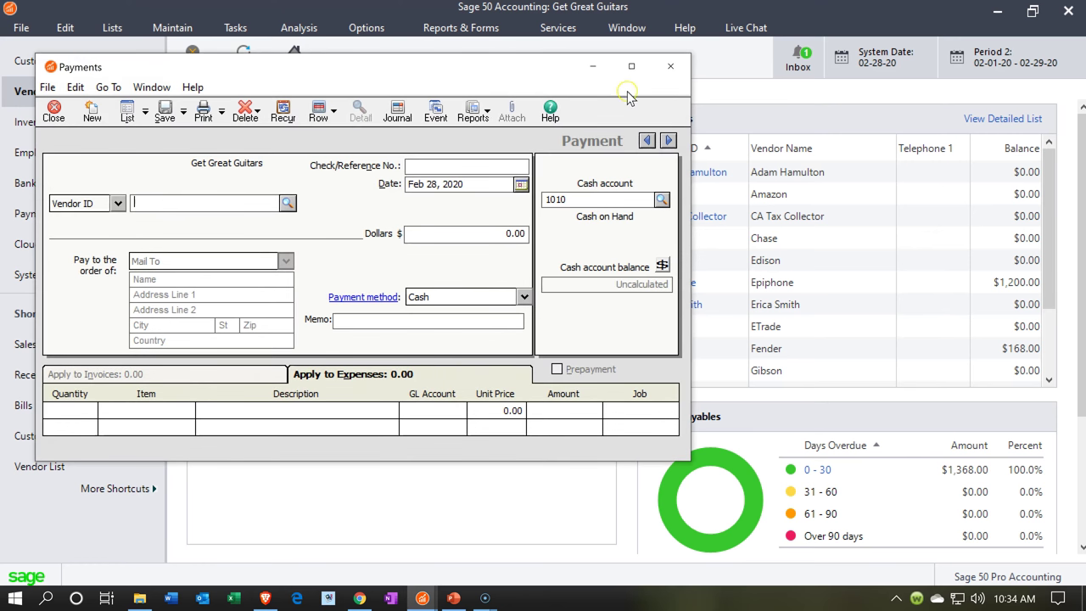
pyautogui.click(631, 68)
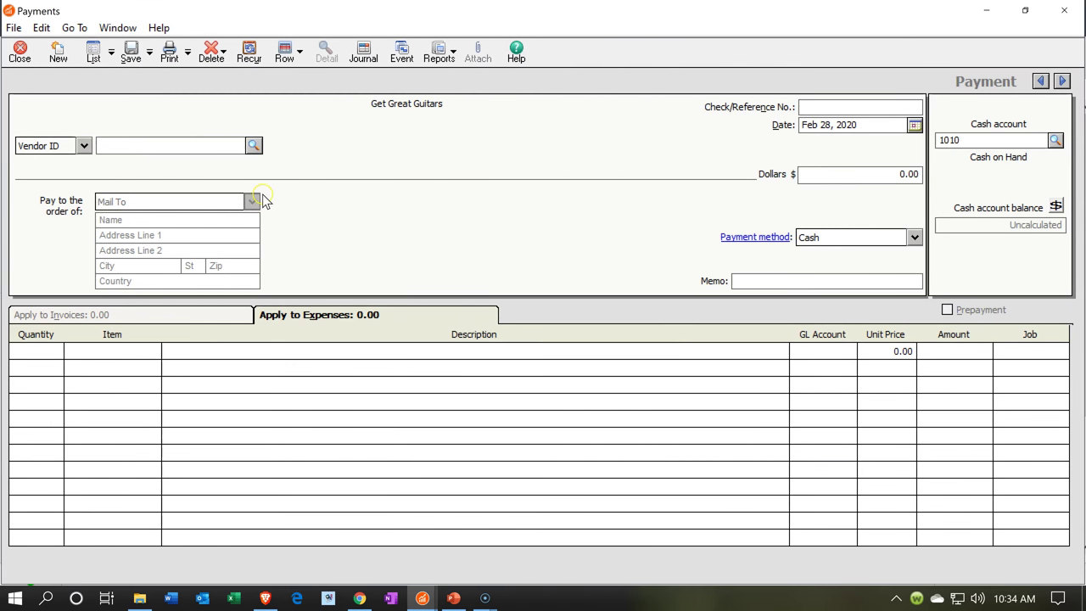
pyautogui.click(252, 146)
pyautogui.write('Fender')
pyautogui.press('Tab')
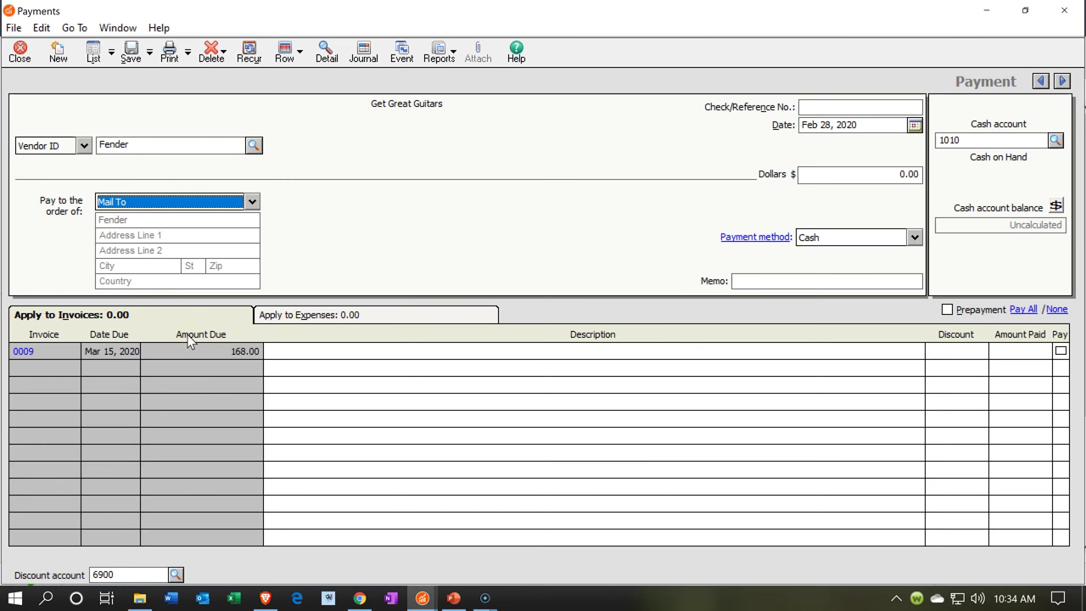
# - Set the check/reference number of the Fender payment to 4584
pyautogui.click(184, 350)
pyautogui.click(51, 369)
pyautogui.click(113, 347)
pyautogui.press('Tab')
pyautogui.press('Tab')
pyautogui.press('Tab')
pyautogui.press('Tab')
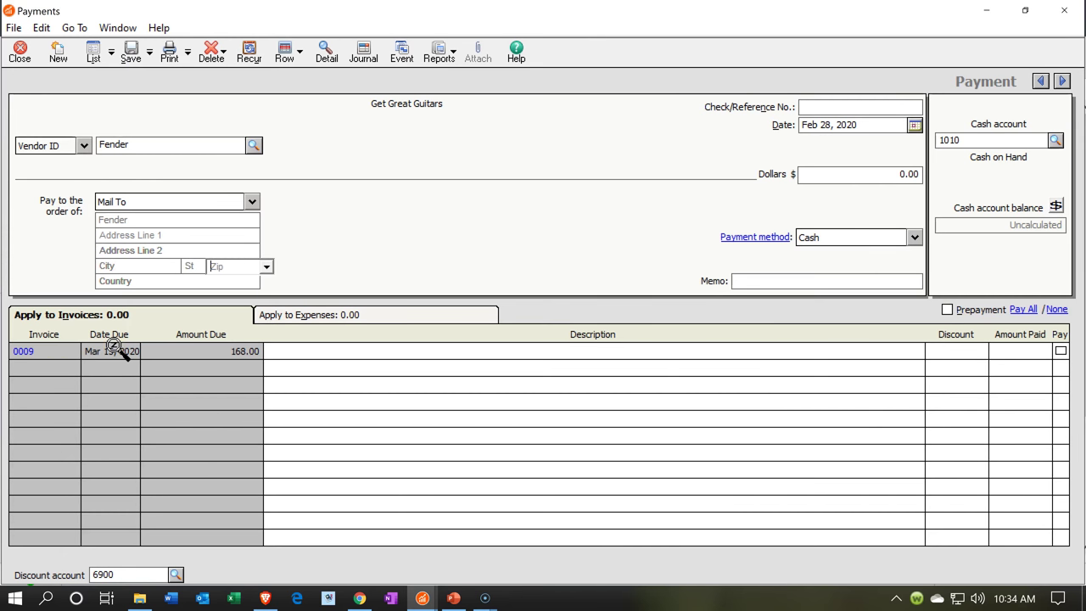
pyautogui.press('Tab')
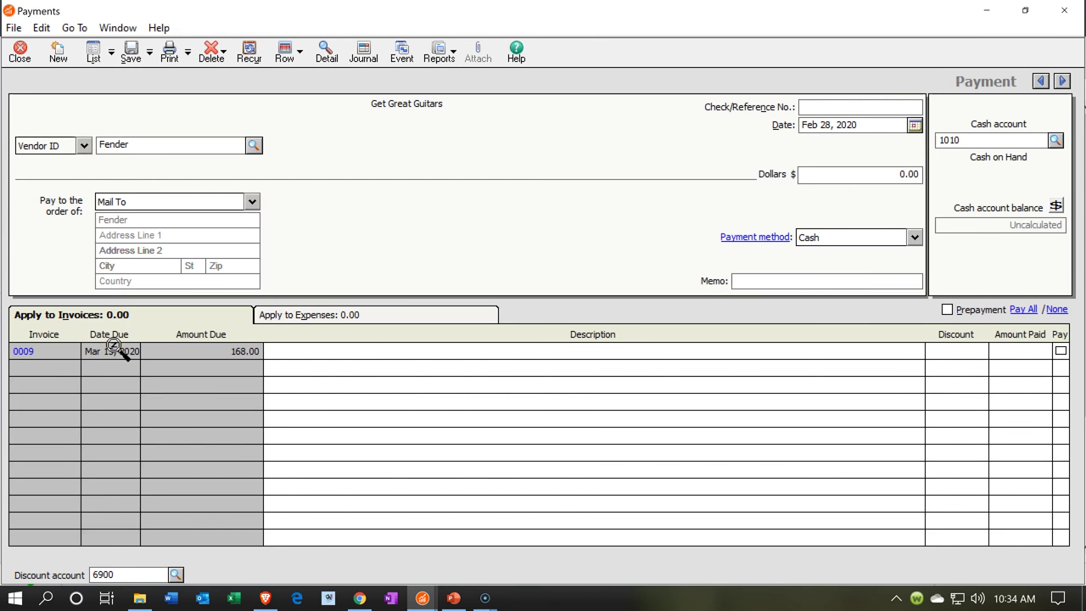
pyautogui.write('4584')
pyautogui.press('Tab')
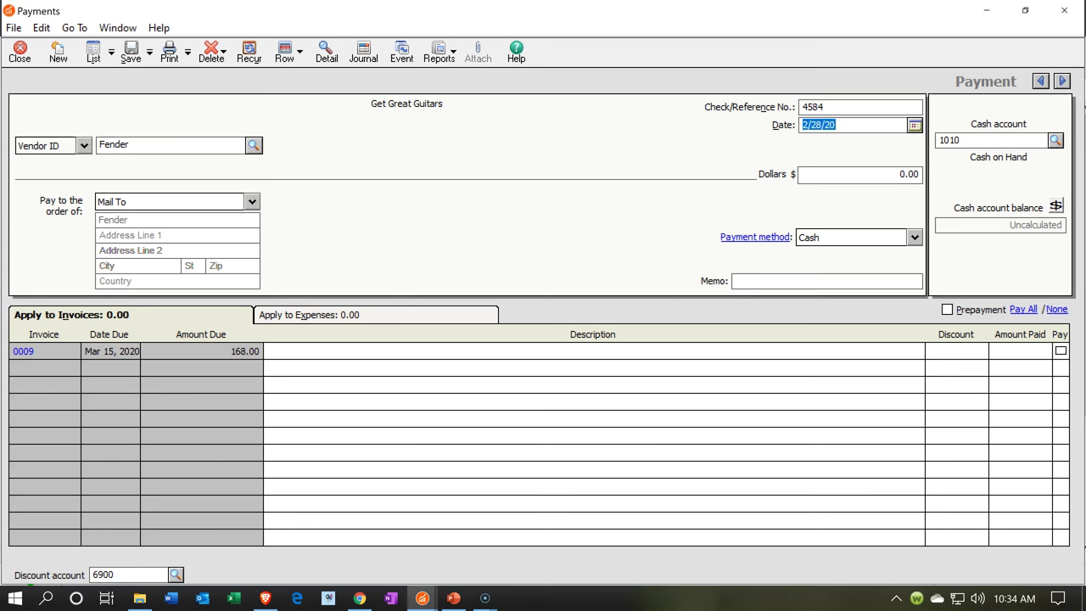
pyautogui.press('Tab')
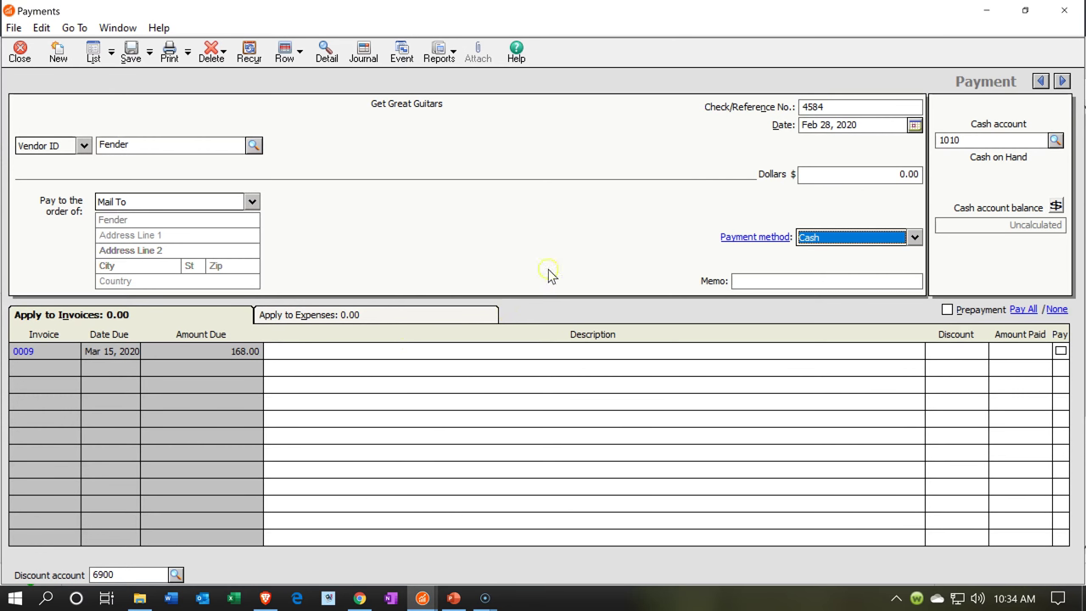
# - Change the payment date to Feb 22, 2020
pyautogui.click(870, 121)
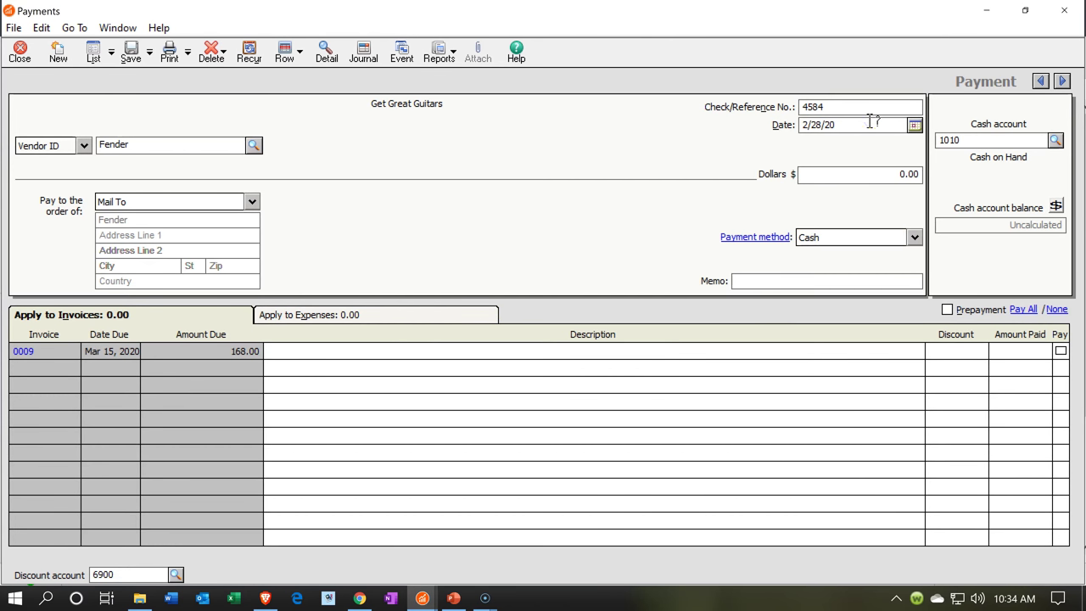
pyautogui.press('-')
pyautogui.press('-')
pyautogui.press('-')
pyautogui.press('-')
pyautogui.press('-')
pyautogui.press('Tab')
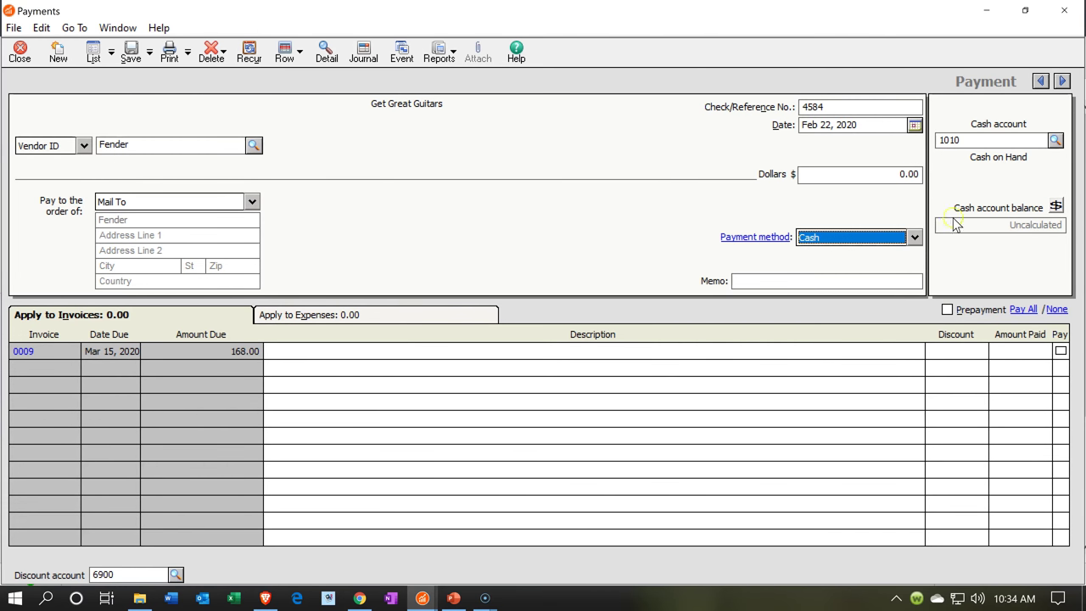
# - Keep Cash as the payment method and mark Fender's invoice due Mar 15, 2020 for full payment
pyautogui.click(915, 238)
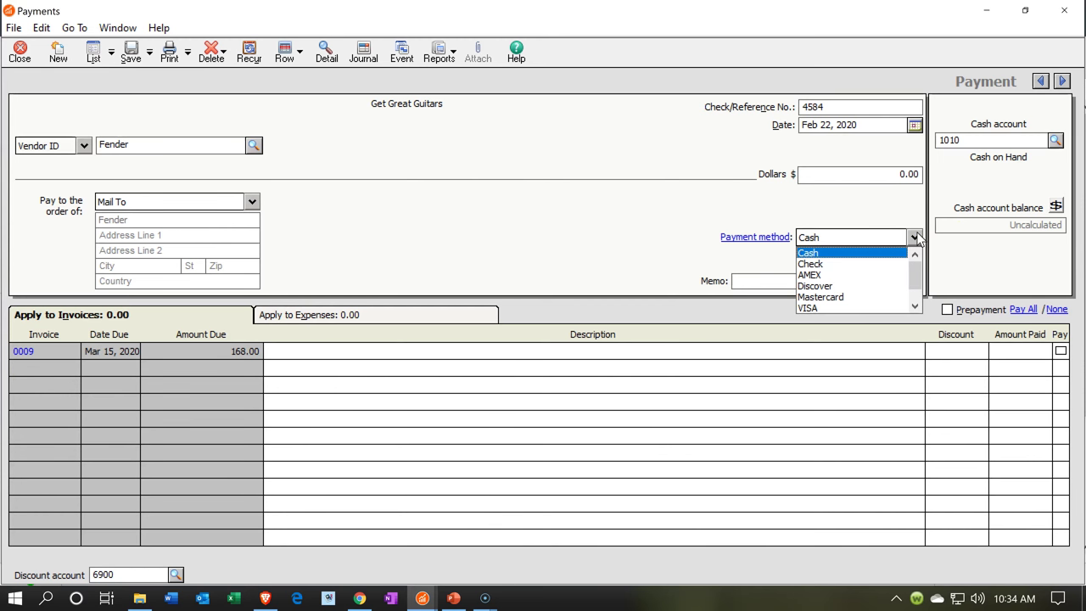
pyautogui.click(915, 238)
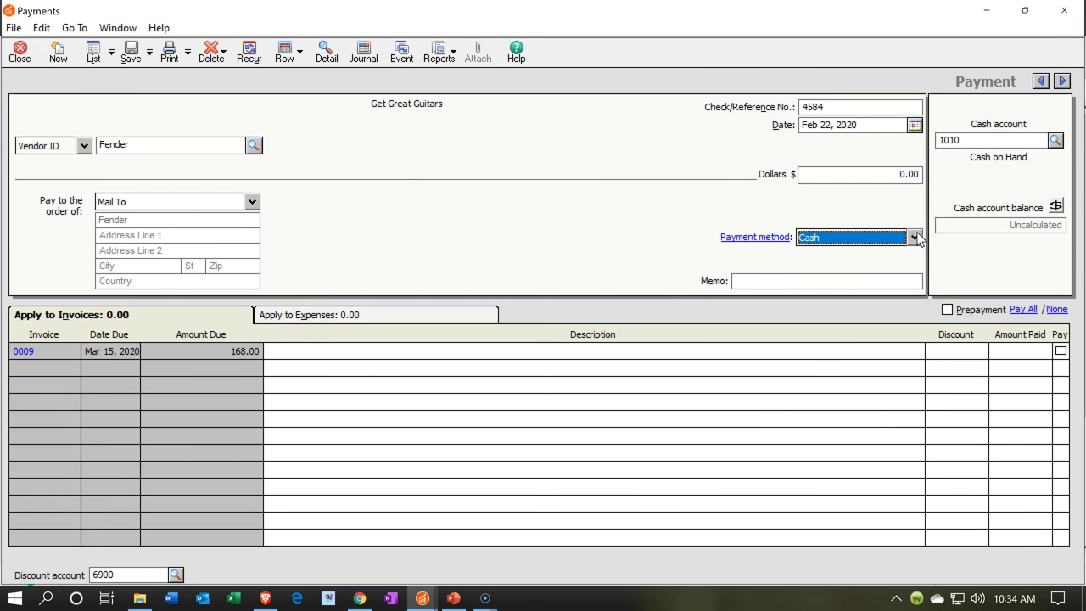
pyautogui.click(1059, 351)
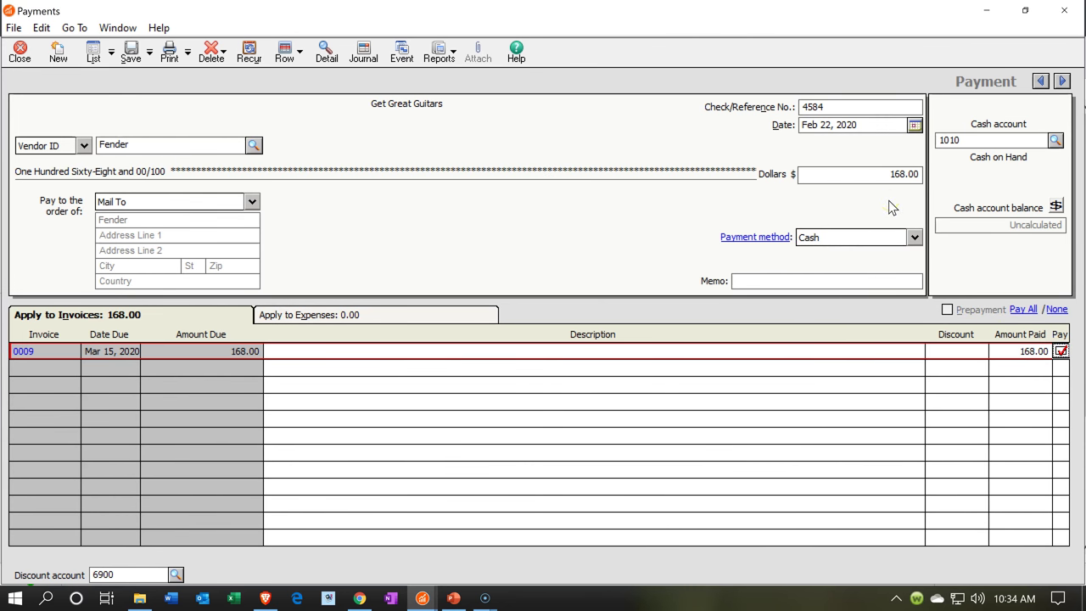
# - Change the payment's cash account to 1020, the checking account
pyautogui.click(1056, 140)
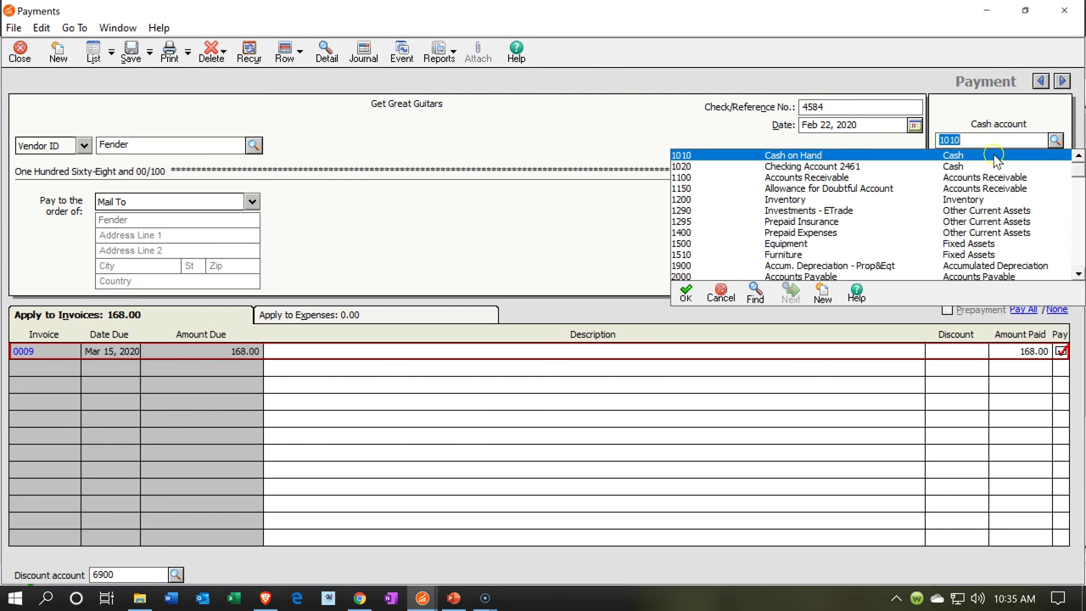
pyautogui.doubleClick(966, 166)
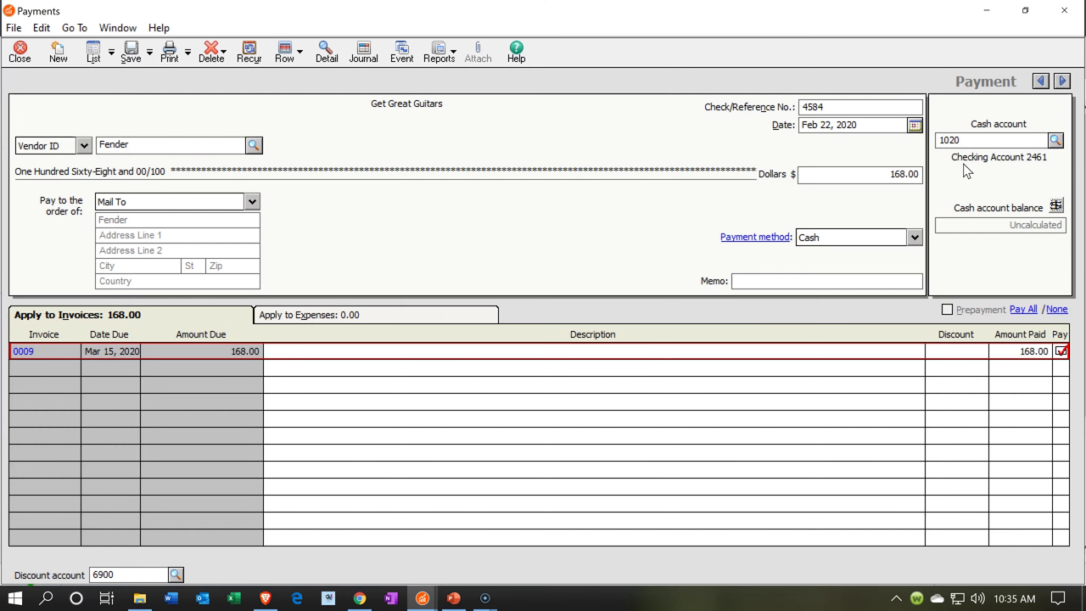
pyautogui.click(955, 163)
# - Save the Fender payment and close the Payments window
pyautogui.click(232, 563)
pyautogui.click(138, 68)
pyautogui.click(139, 68)
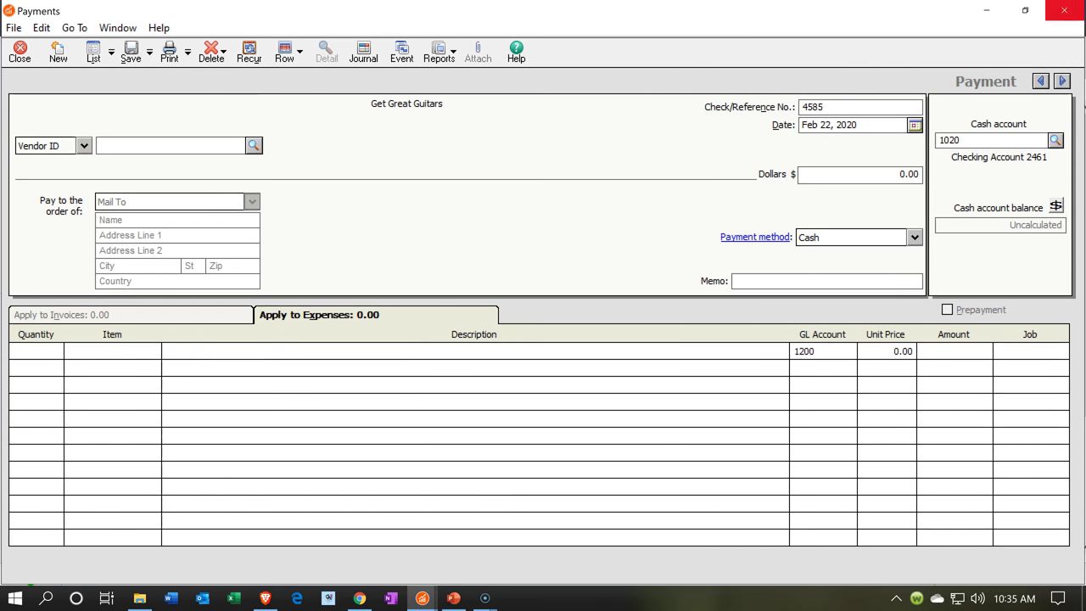
pyautogui.click(1064, 10)
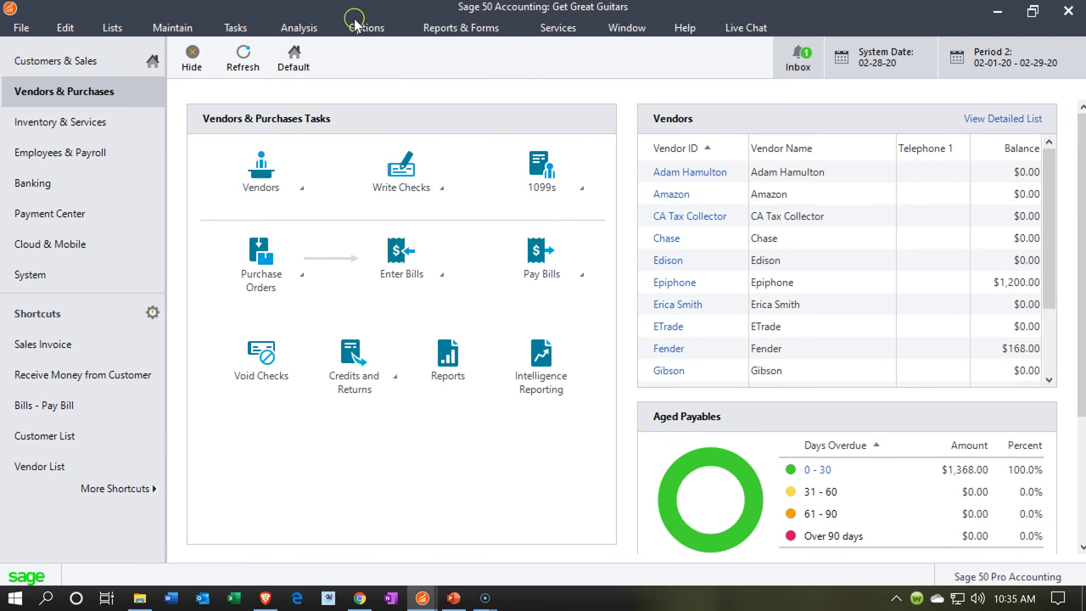
# - Display the standard Balance Sheet for the current period and drill down into the checking account's general ledger transactions
pyautogui.click(427, 31)
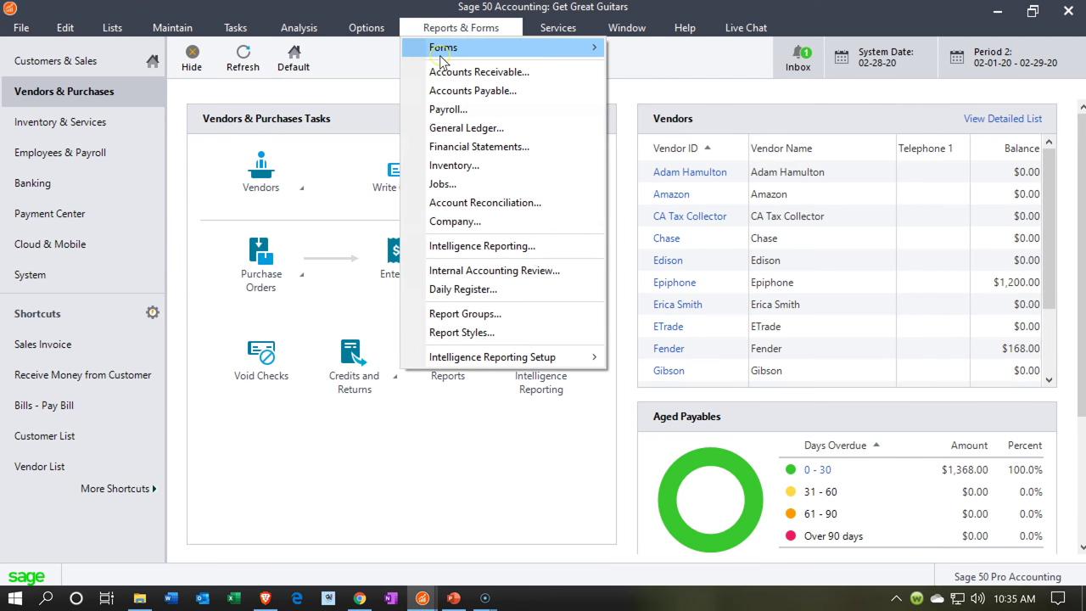
pyautogui.click(441, 57)
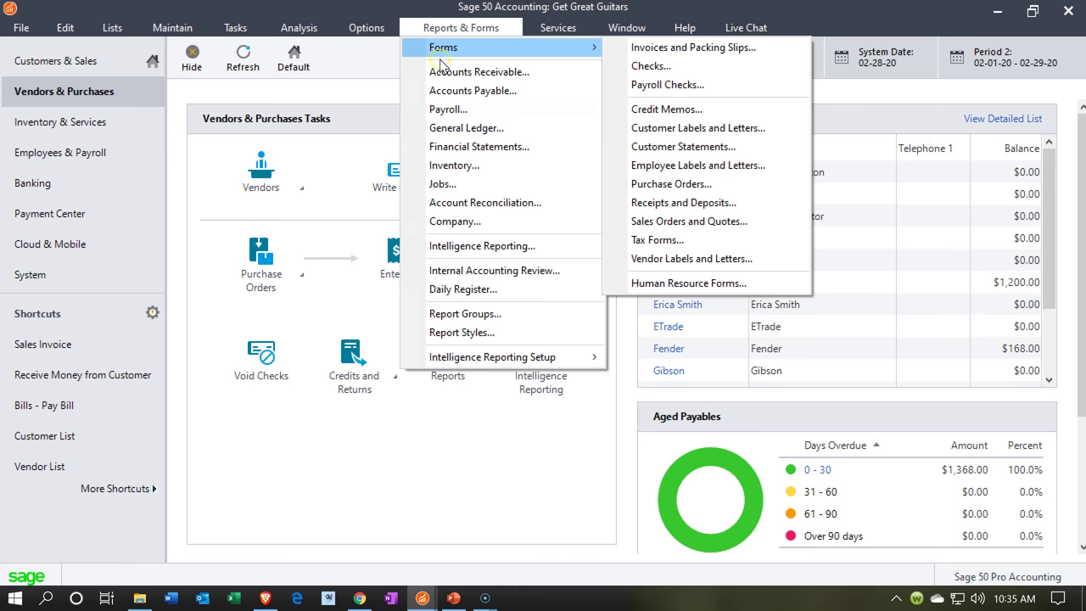
pyautogui.click(477, 146)
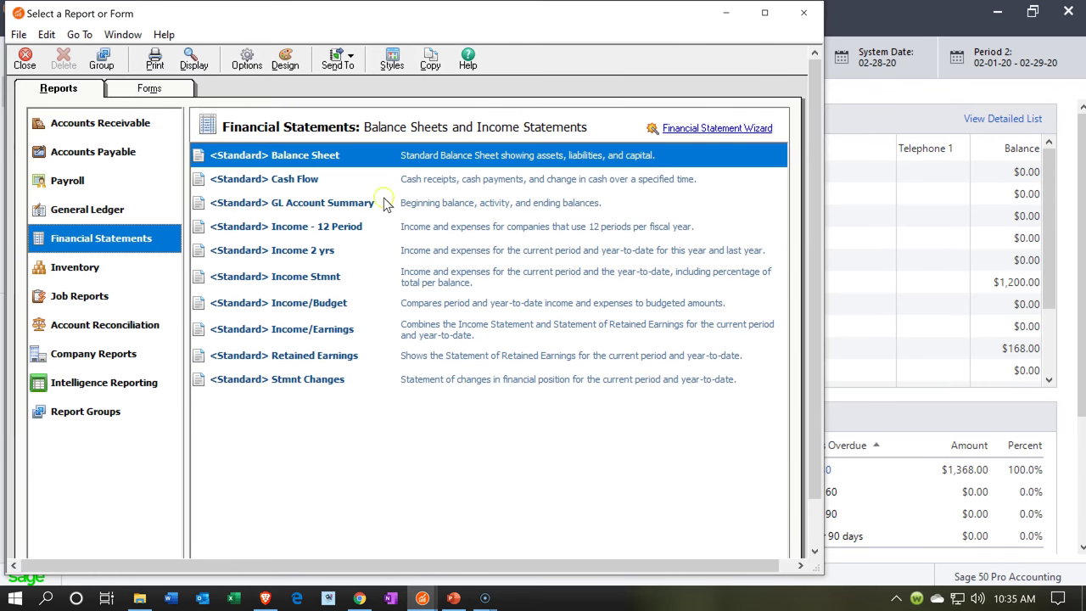
pyautogui.click(347, 168)
pyautogui.doubleClick(325, 158)
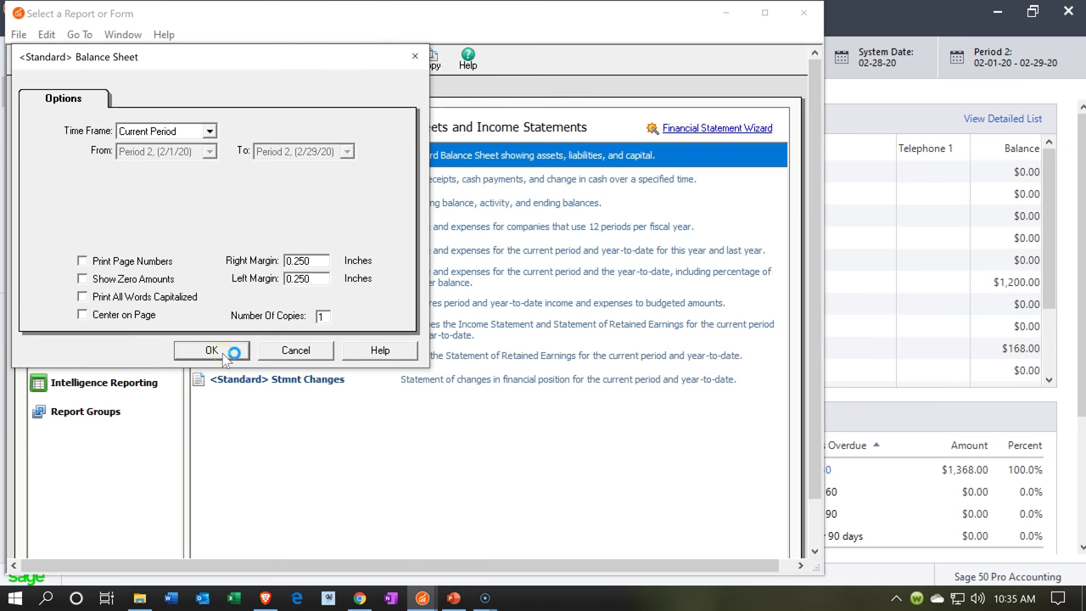
pyautogui.click(212, 350)
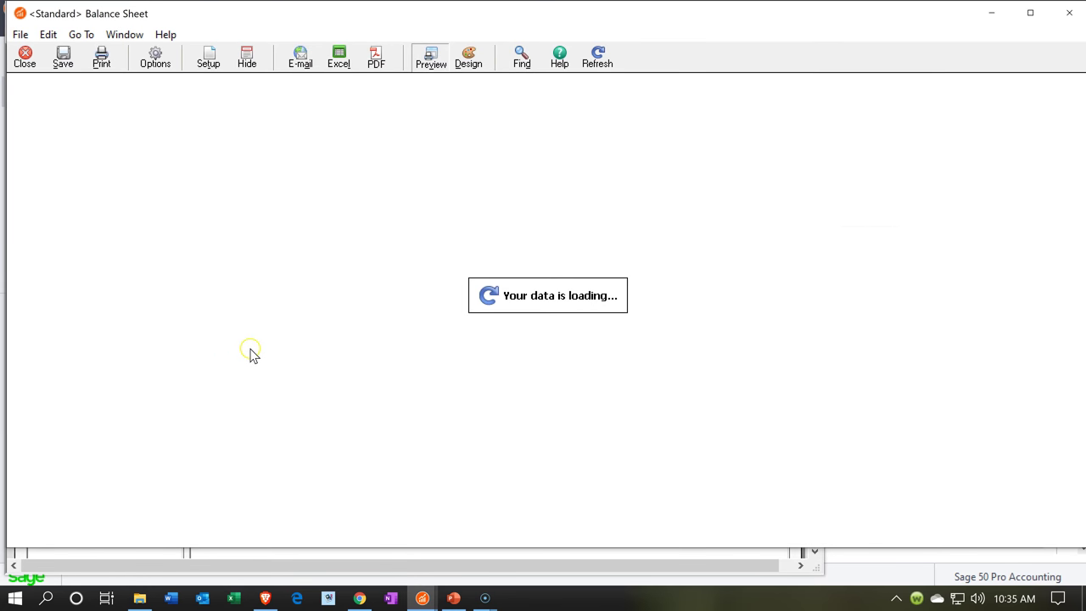
pyautogui.click(1032, 13)
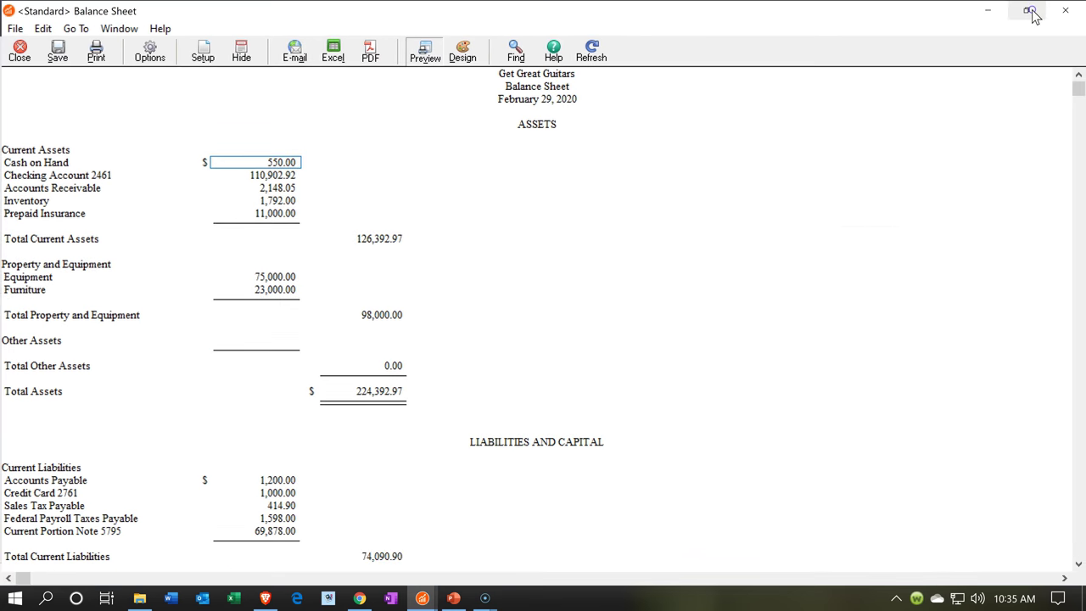
pyautogui.doubleClick(286, 173)
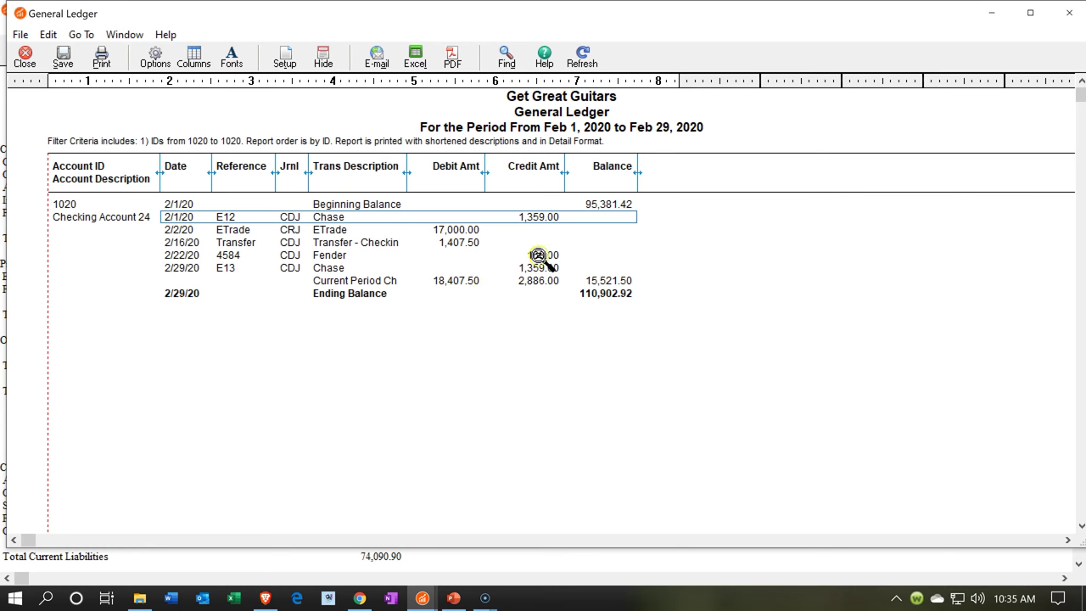
# - View the source payment behind the Fender entry in the checking account ledger, and return to the Balance Sheet
pyautogui.doubleClick(549, 255)
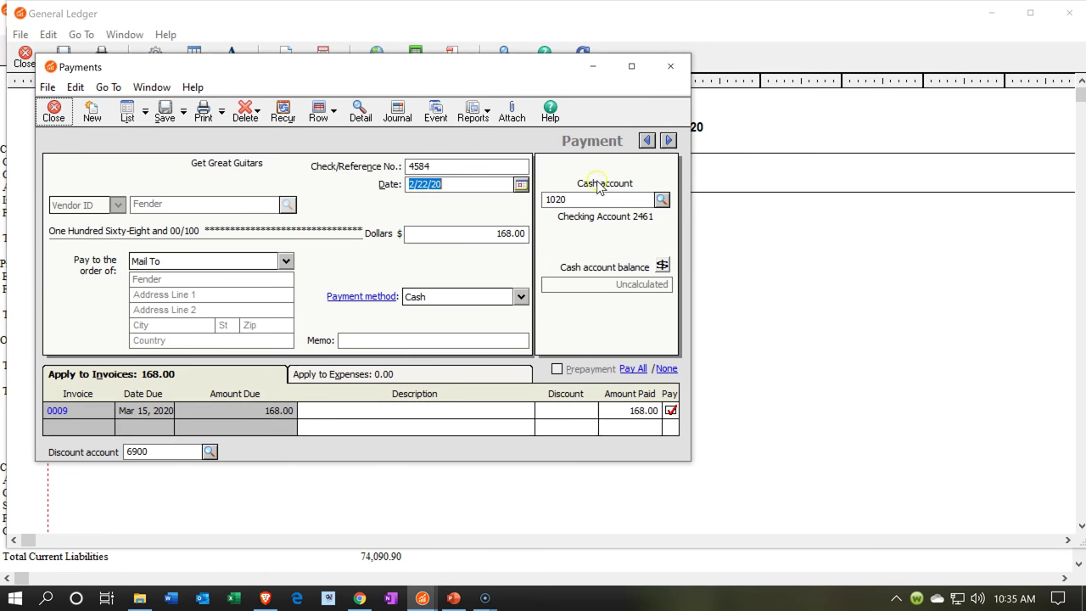
pyautogui.click(670, 66)
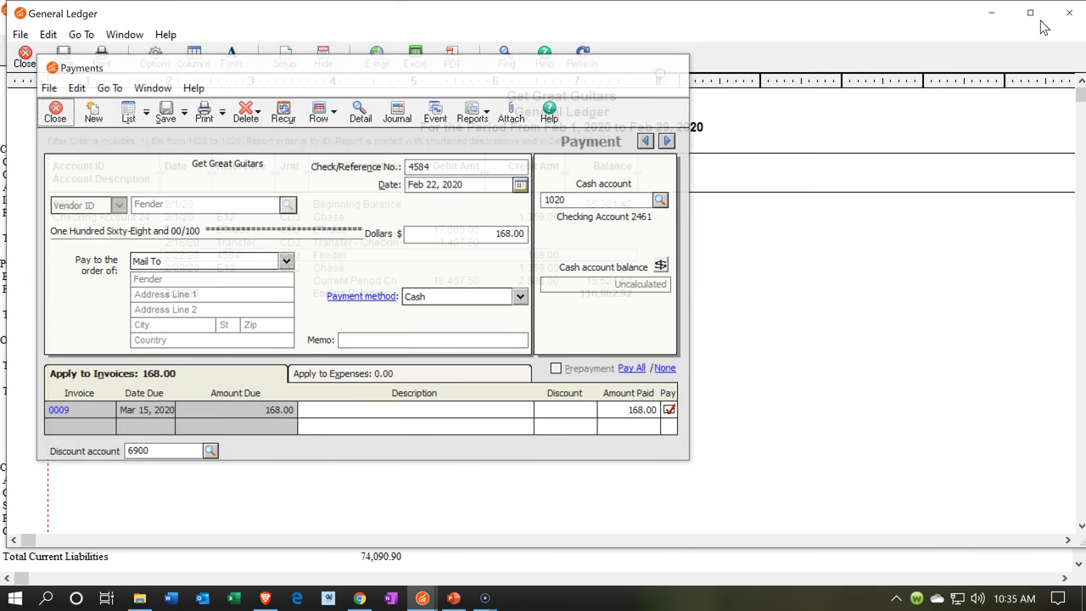
pyautogui.click(1069, 13)
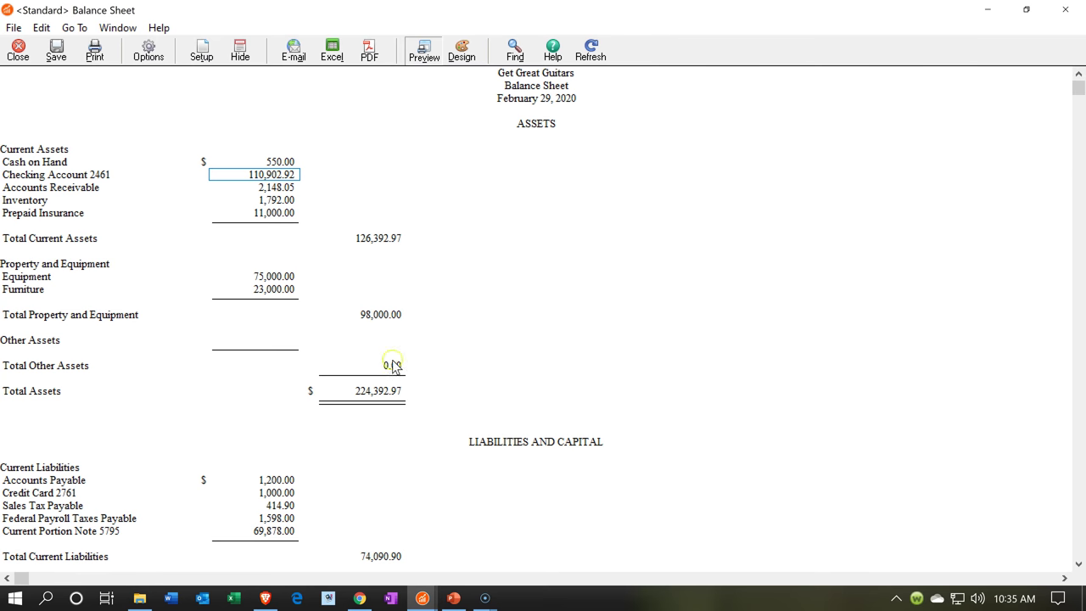
# - Drill down from Accounts Payable to its general ledger, view the Fender payment dated 2/22/20, and return to the Balance Sheet
pyautogui.scroll(-1, 310, 481)
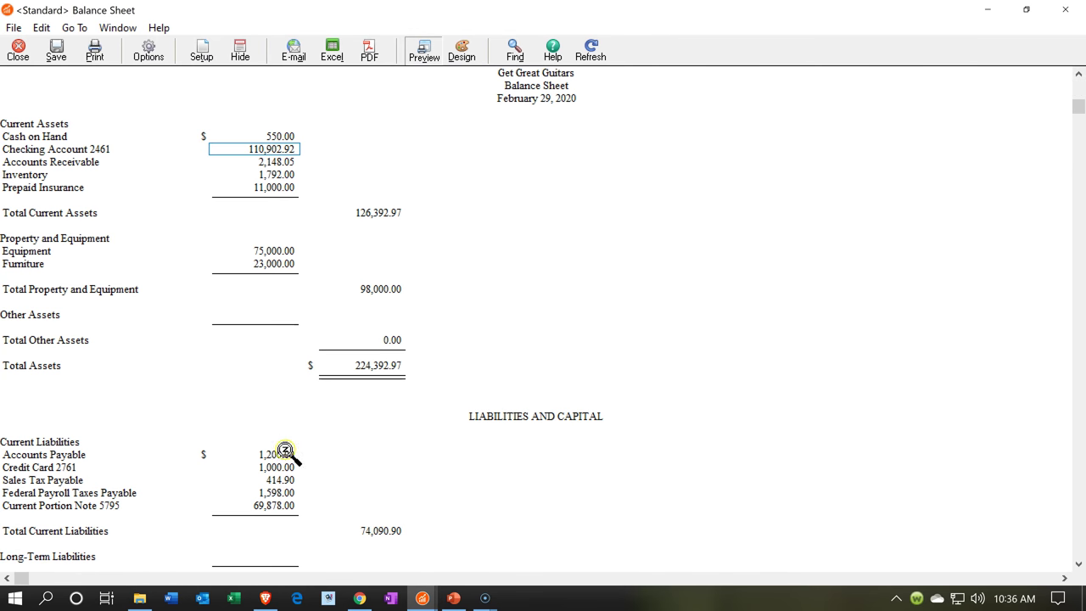
pyautogui.click(286, 454)
pyautogui.doubleClick(283, 454)
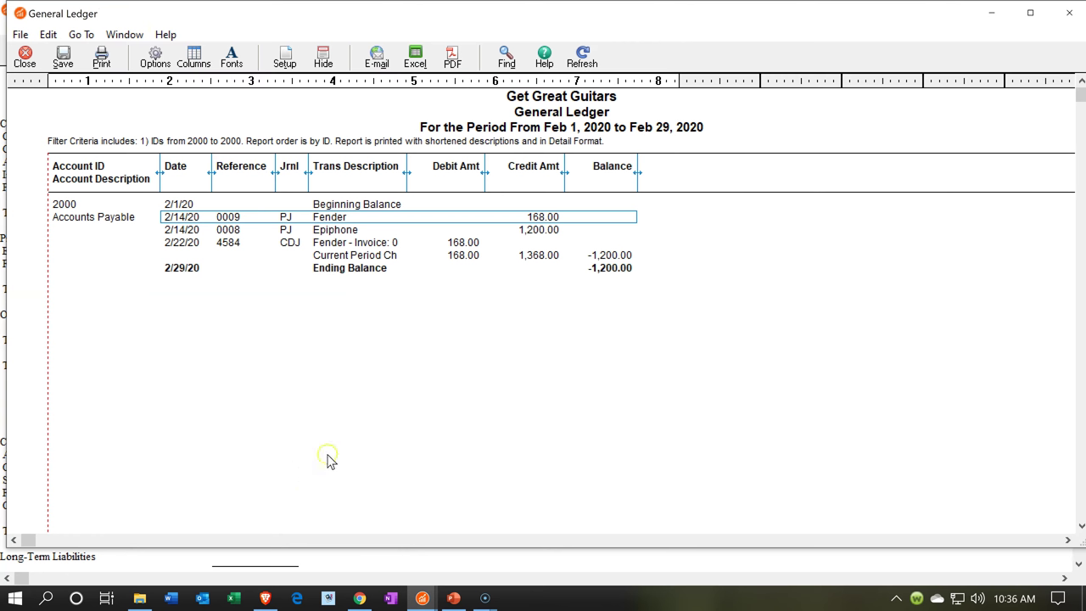
pyautogui.doubleClick(474, 242)
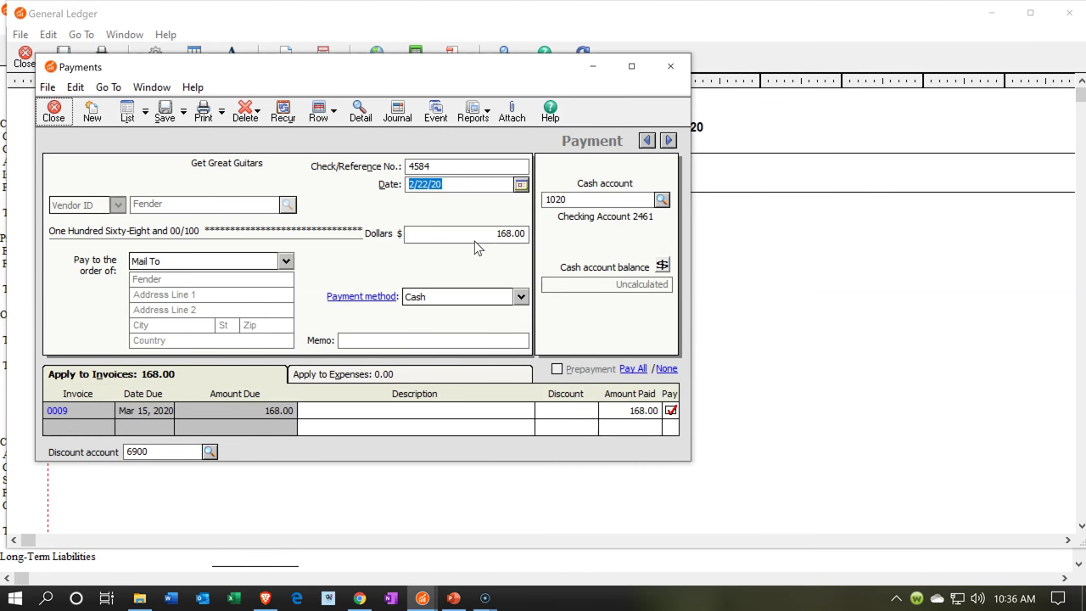
pyautogui.click(670, 66)
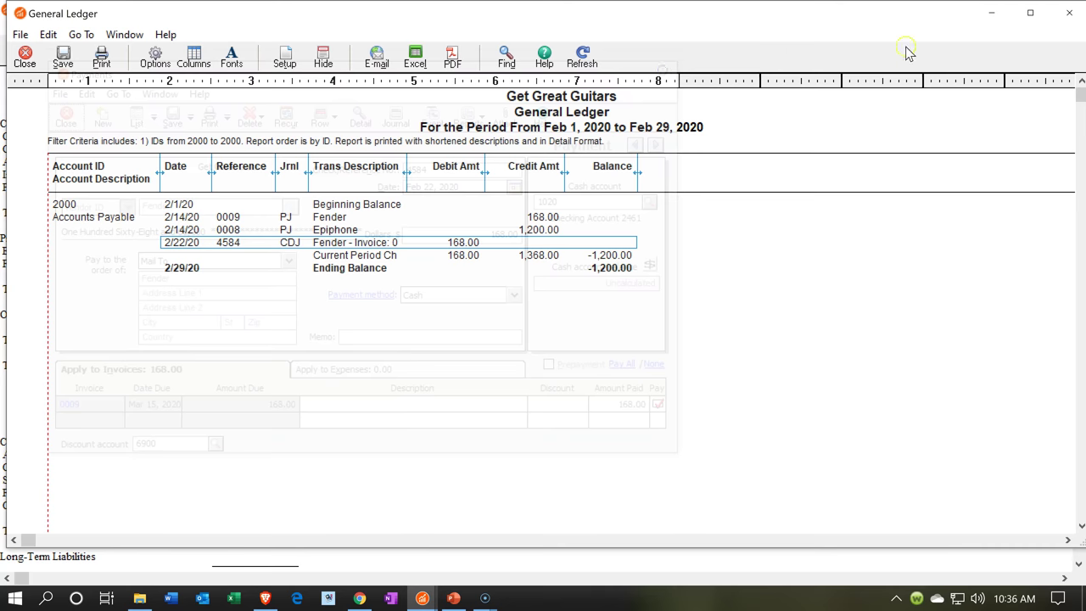
pyautogui.click(1071, 13)
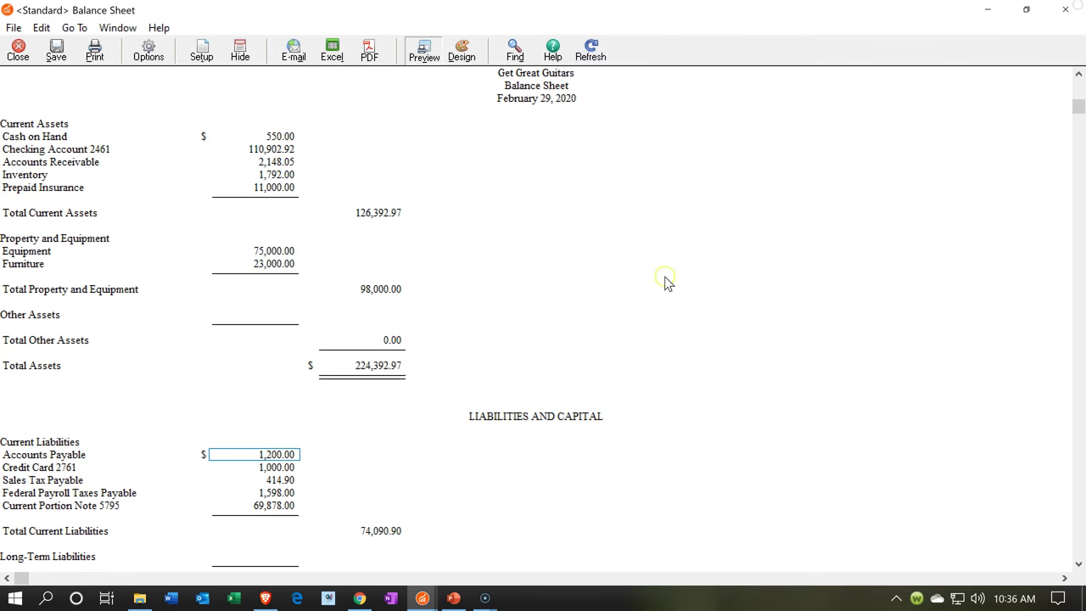